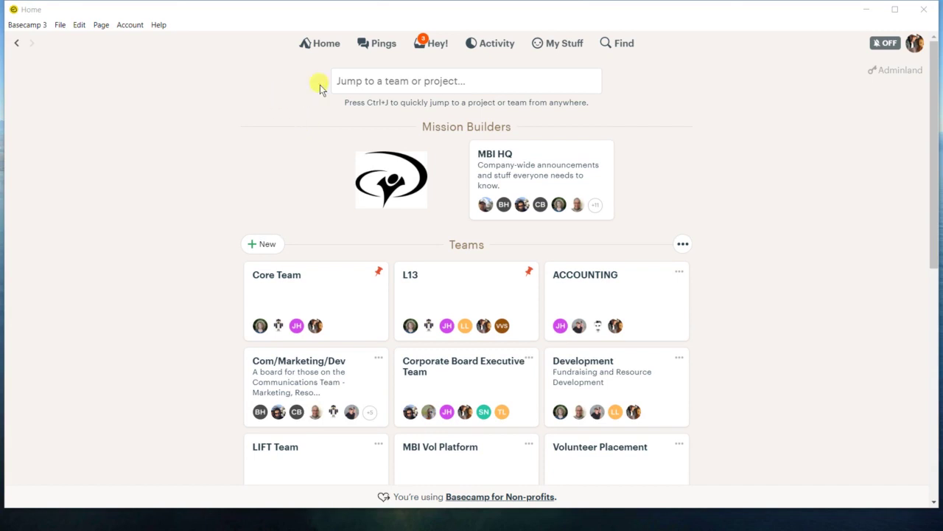
# - Search Find for 'Calendar' limited to Pings, then select the search term
pyautogui.click(619, 44)
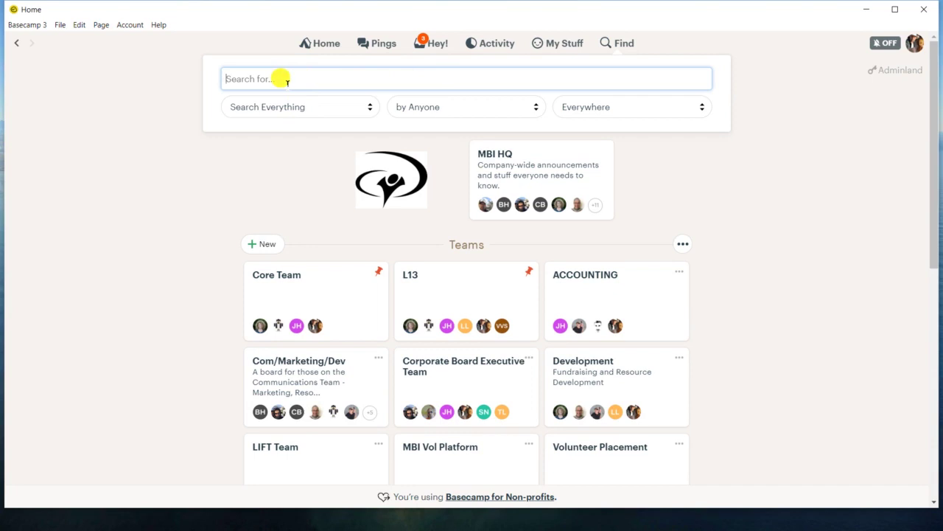
pyautogui.write('Calendar')
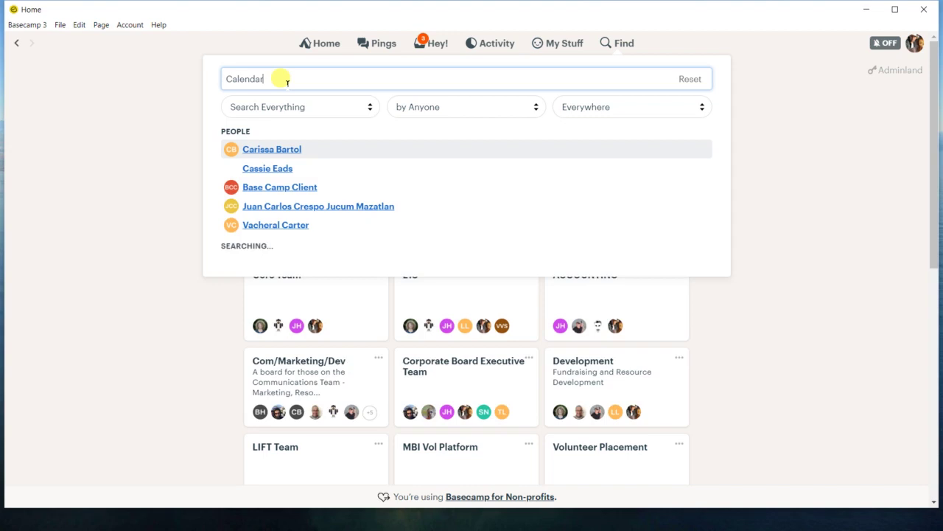
pyautogui.click(369, 107)
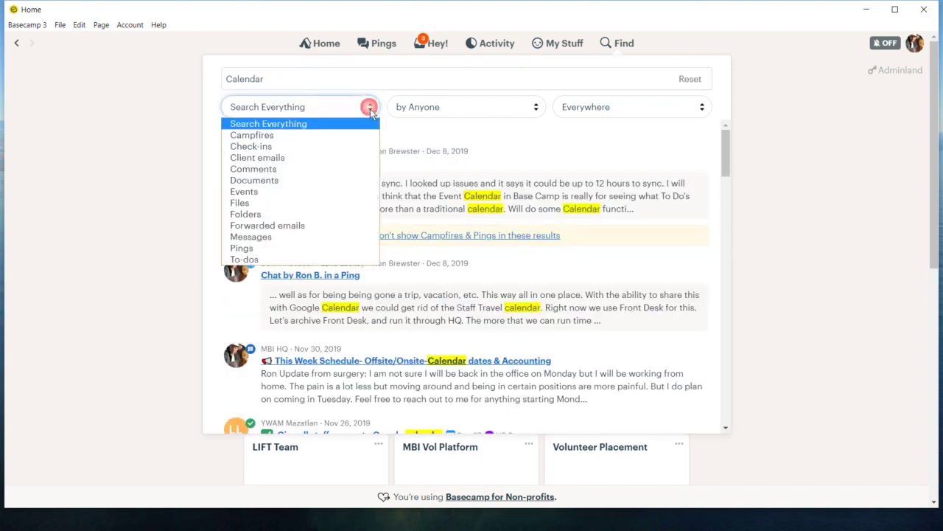
pyautogui.click(246, 248)
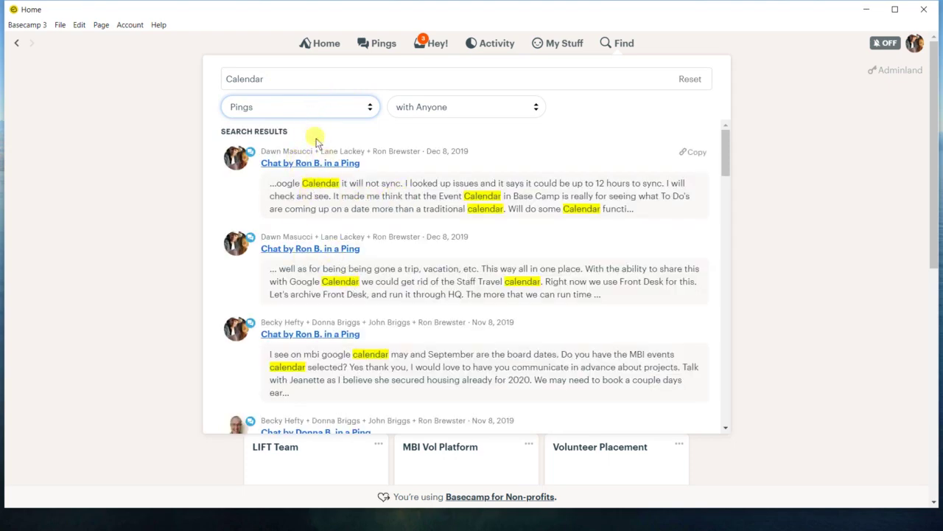
pyautogui.doubleClick(280, 89)
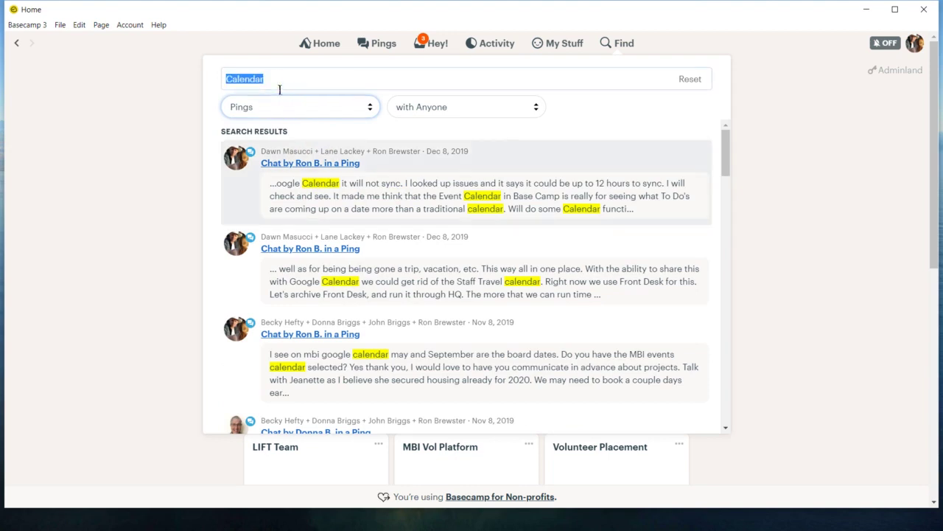
# - Delete the 'Calendar' term and reset the type filter to Search Everything
pyautogui.press('BackSpace')
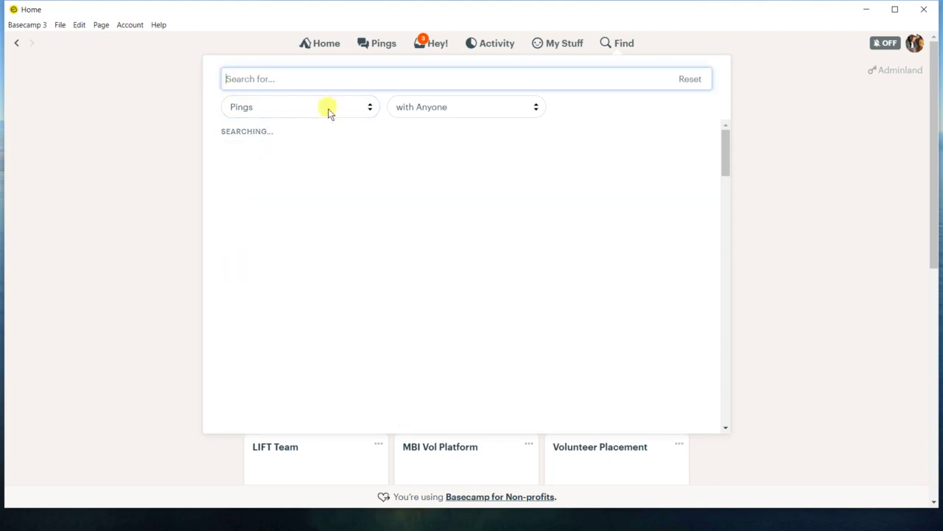
pyautogui.click(302, 109)
pyautogui.click(269, 123)
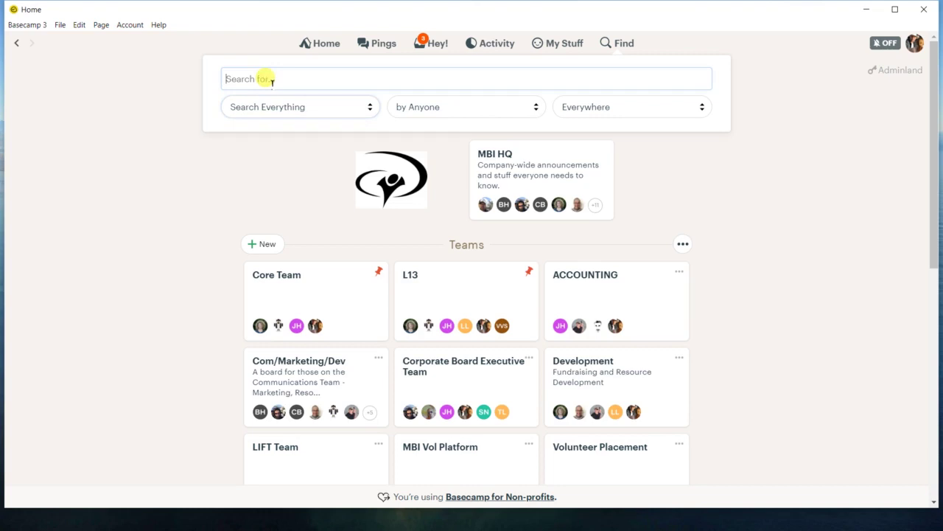
pyautogui.click(270, 79)
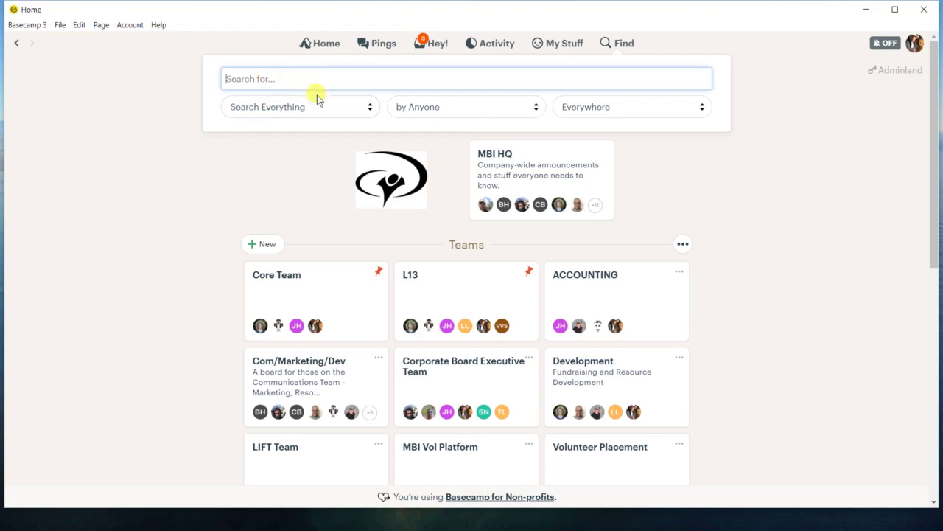
# - Restrict the search to Files and search for 'top'
pyautogui.click(367, 108)
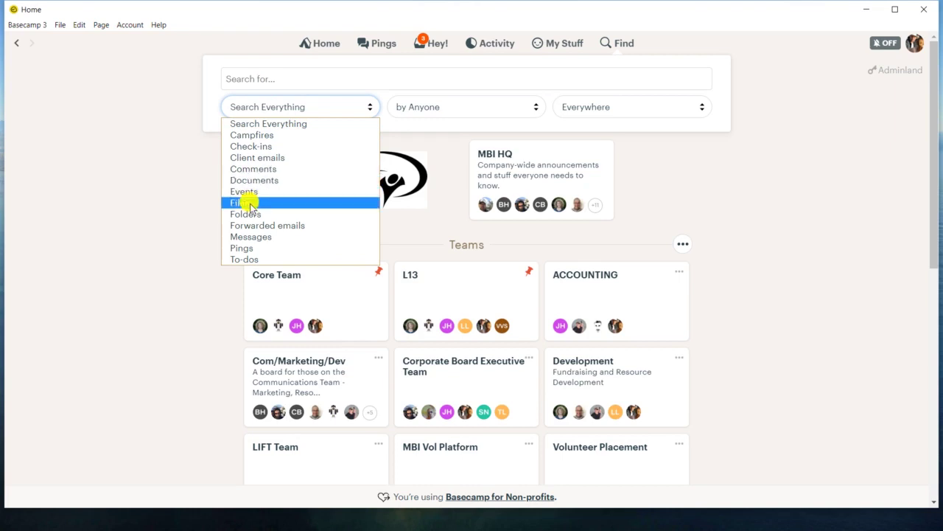
pyautogui.press('Escape')
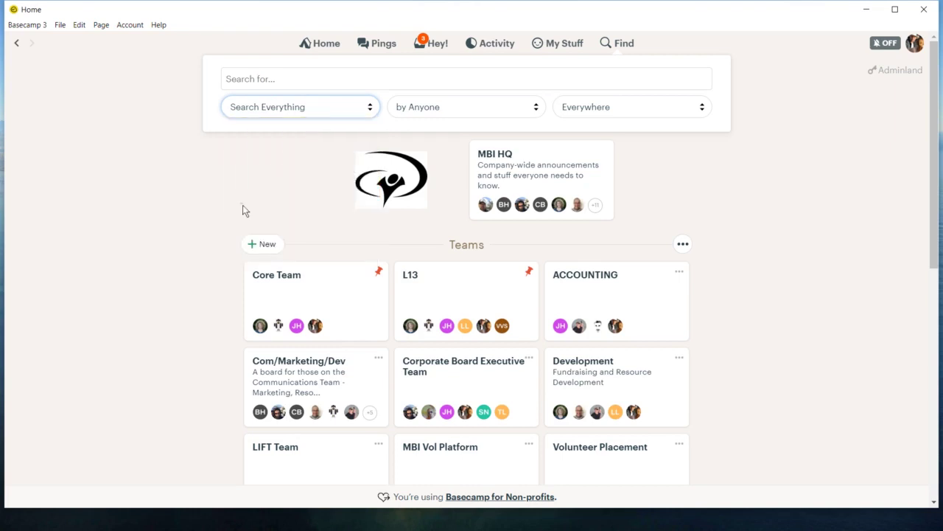
pyautogui.click(263, 78)
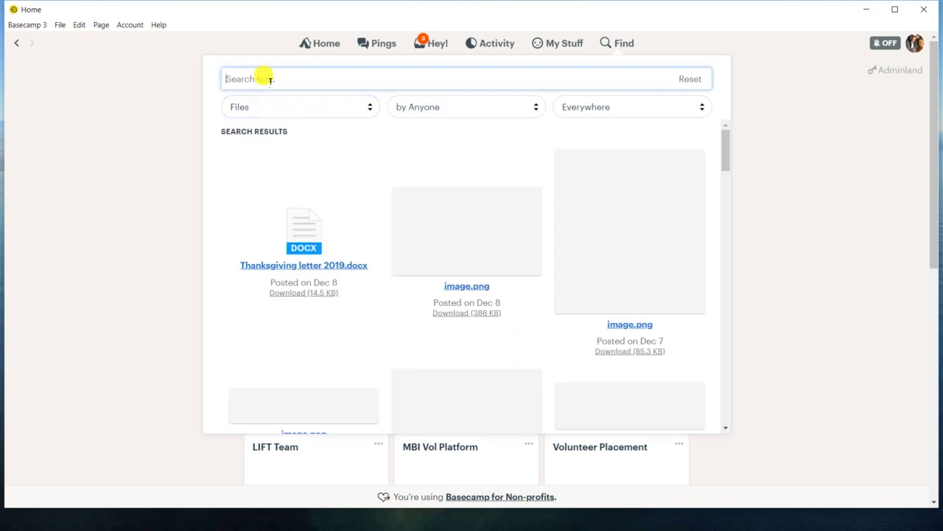
pyautogui.write('top')
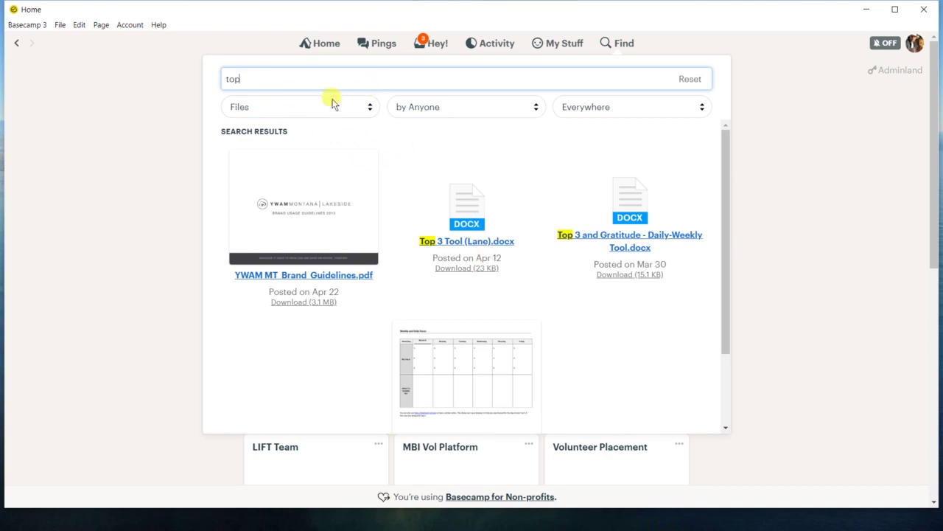
pyautogui.click(370, 109)
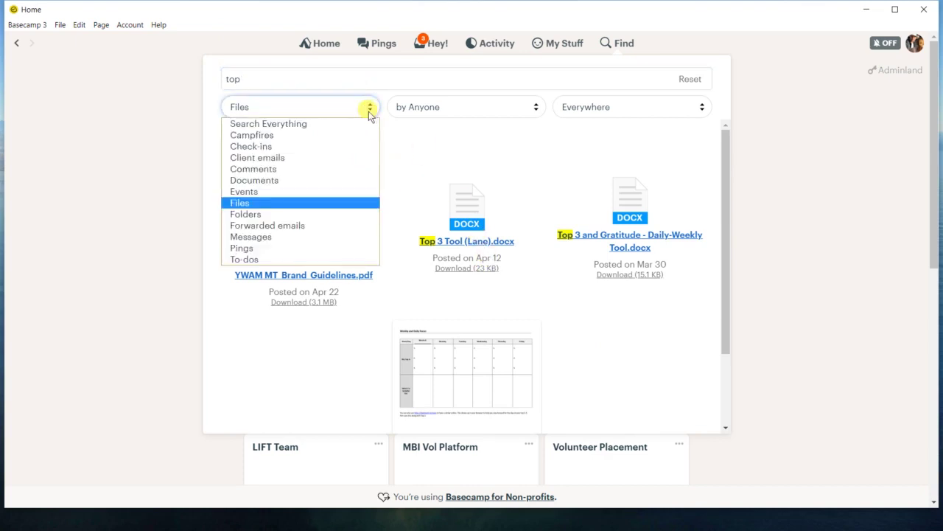
# - Filter Find to Comments and delete 'top' so all recent comments are listed
pyautogui.click(253, 172)
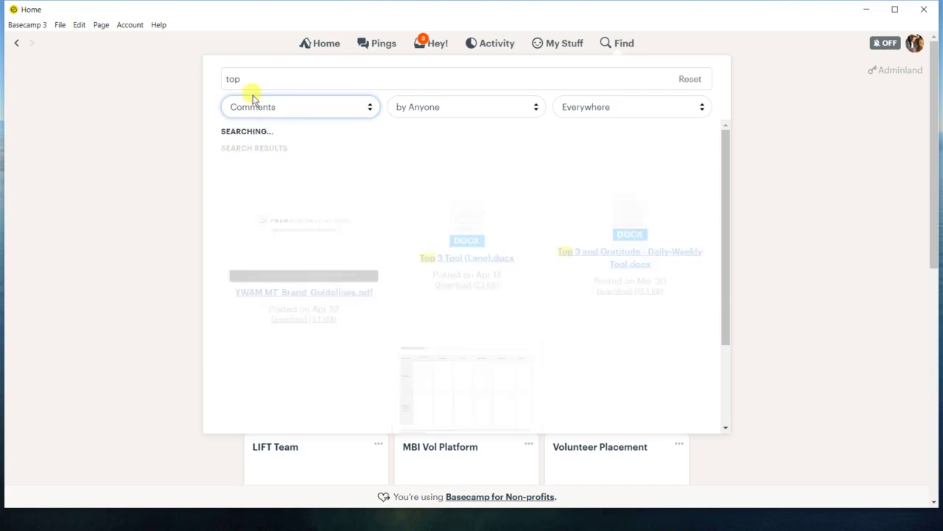
pyautogui.doubleClick(257, 83)
pyautogui.press('BackSpace')
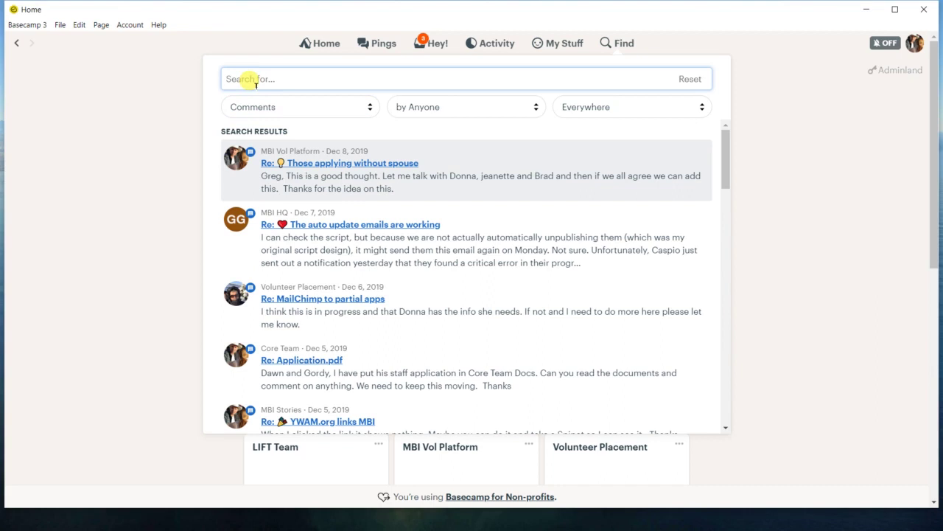
pyautogui.click(369, 108)
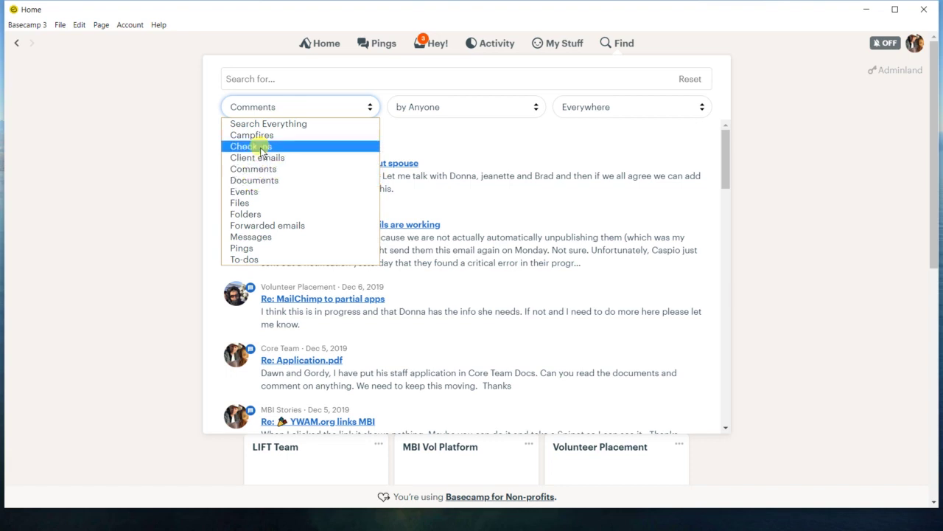
# - Filter to Messages, search for 'printer' and scan the results, then empty the query
pyautogui.click(249, 238)
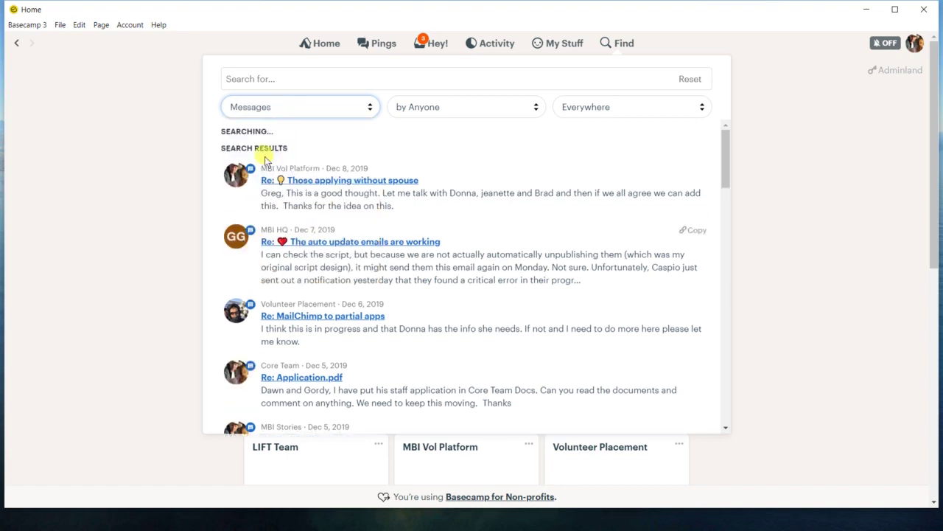
pyautogui.click(276, 82)
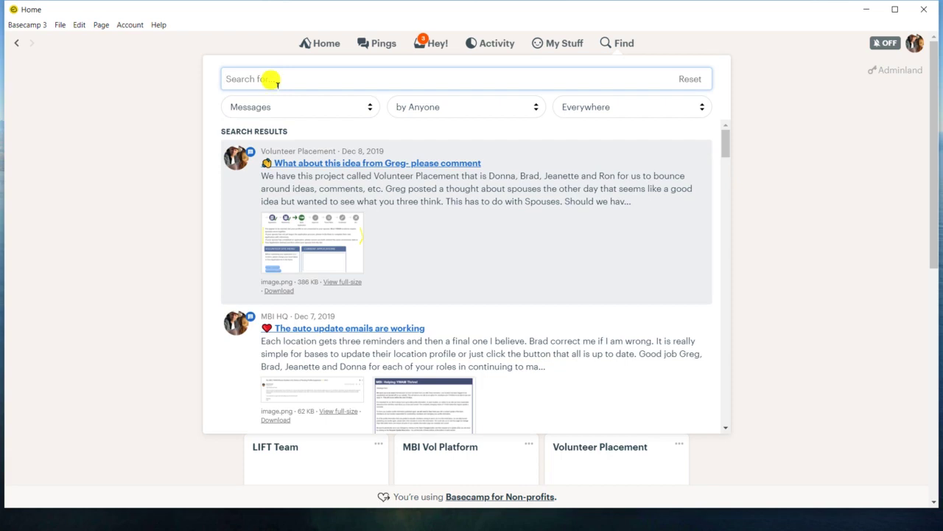
pyautogui.write('printer')
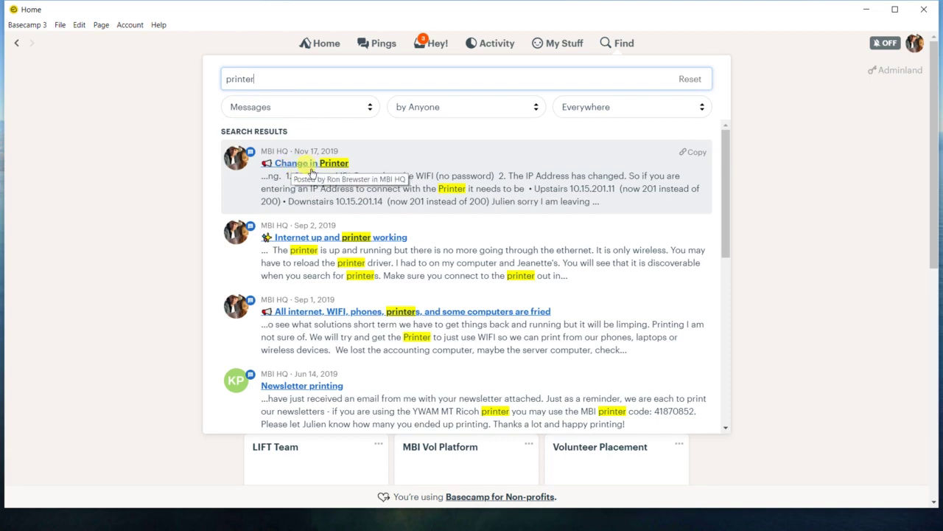
pyautogui.scroll(-3, 303, 184)
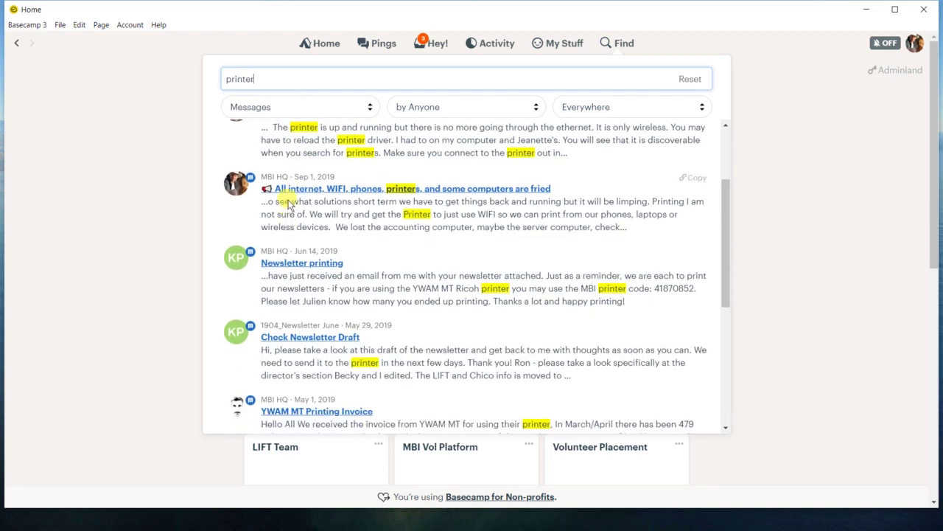
pyautogui.scroll(3, 302, 260)
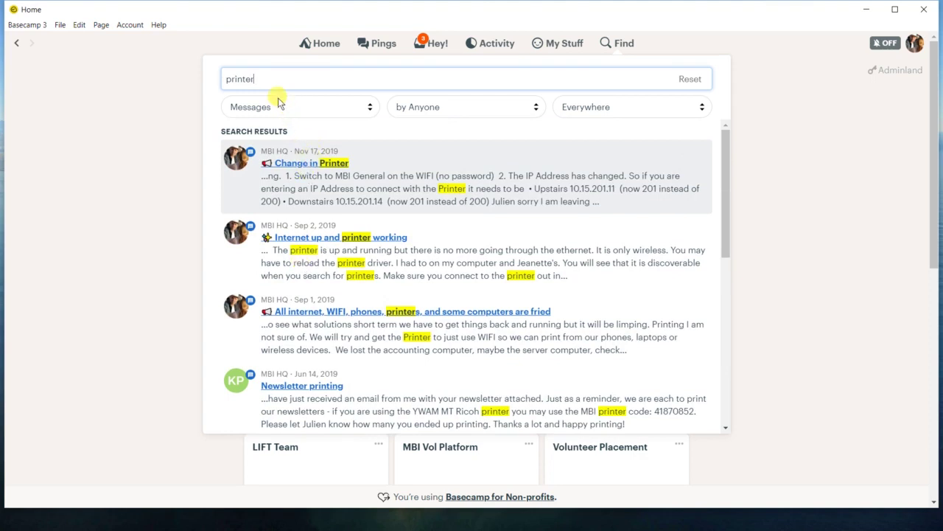
pyautogui.hotkey('ctrl', 'a')
pyautogui.press('BackSpace')
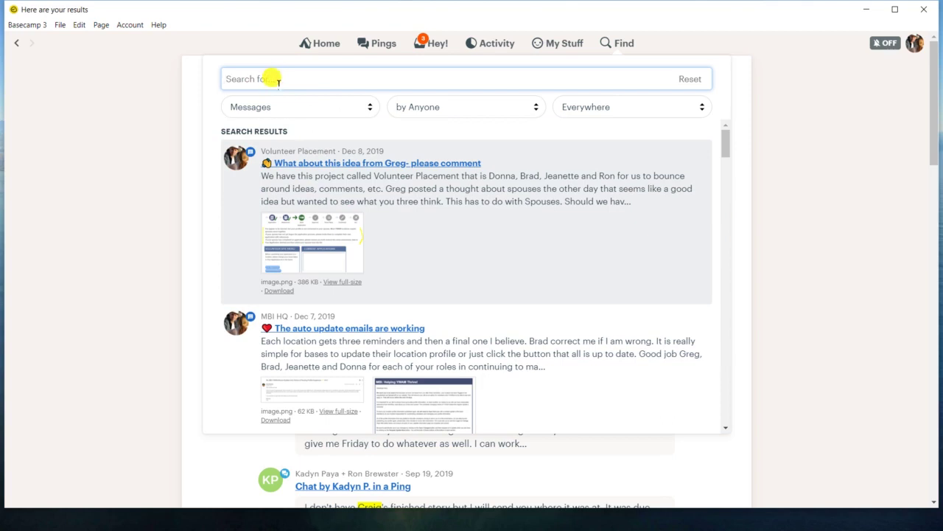
# - Search for 'Columbia Falls' and limit results to posts by a selected person
pyautogui.write('Columbia Falls')
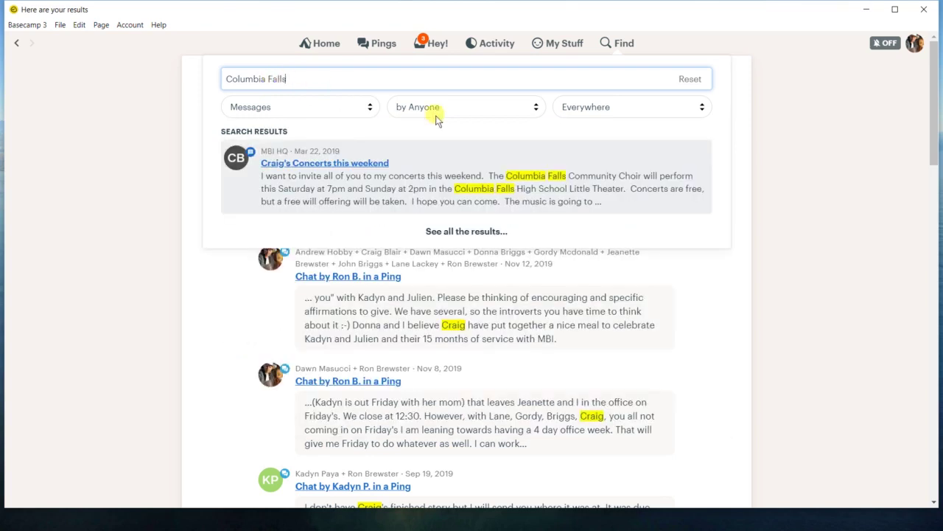
pyautogui.click(701, 107)
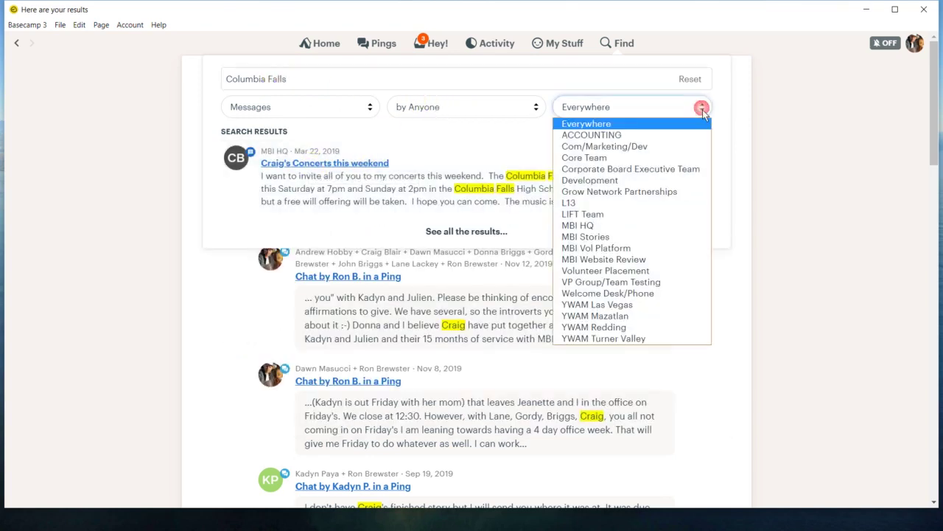
pyautogui.click(538, 107)
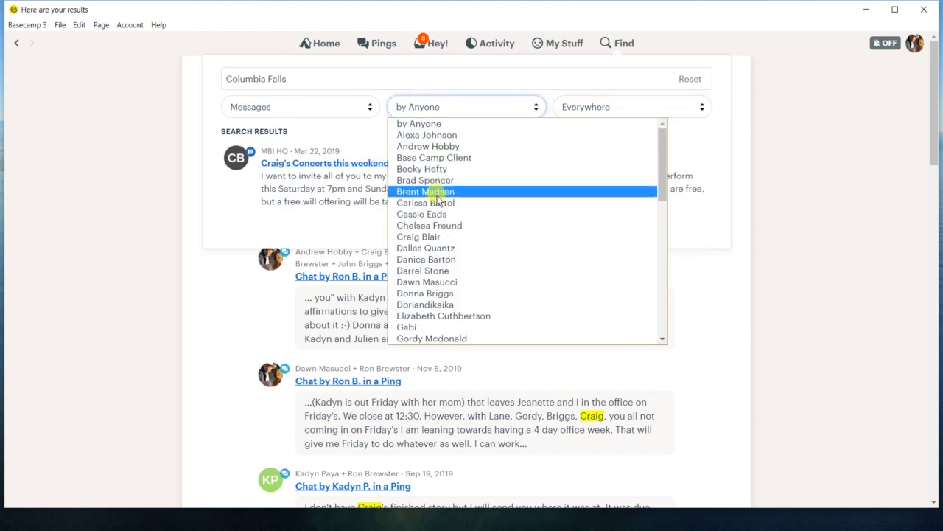
pyautogui.click(435, 235)
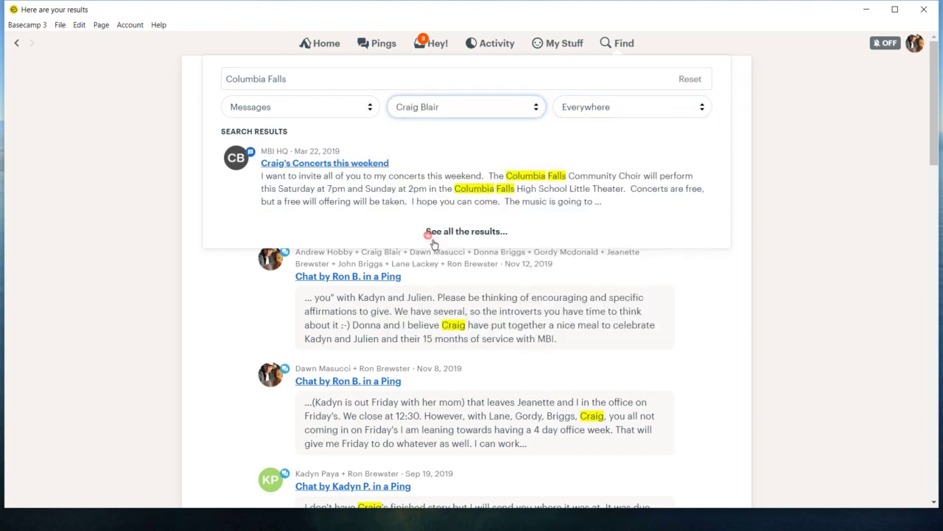
# - Replace the 'Columbia Falls' query with the term 'costa' (typed as 'dosta')
pyautogui.tripleClick(296, 79)
pyautogui.press('BackSpace')
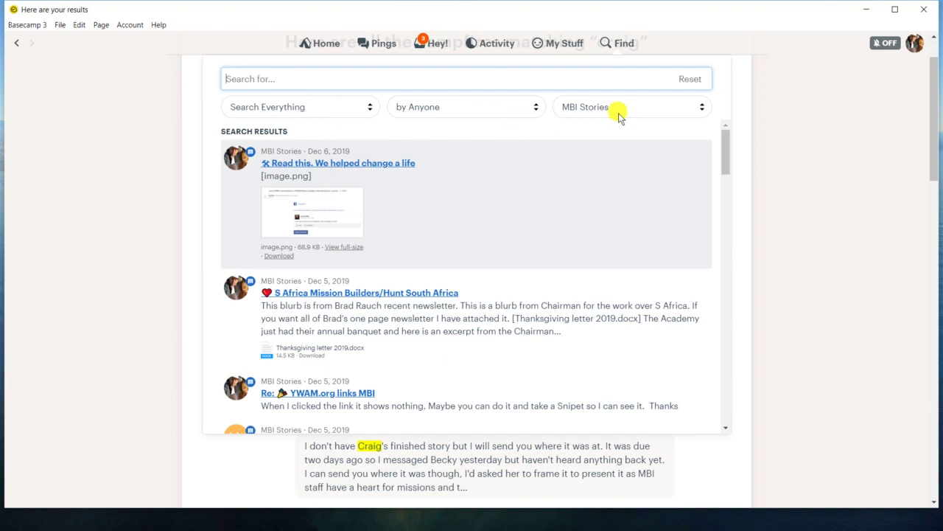
pyautogui.click(262, 83)
pyautogui.write('dosta')
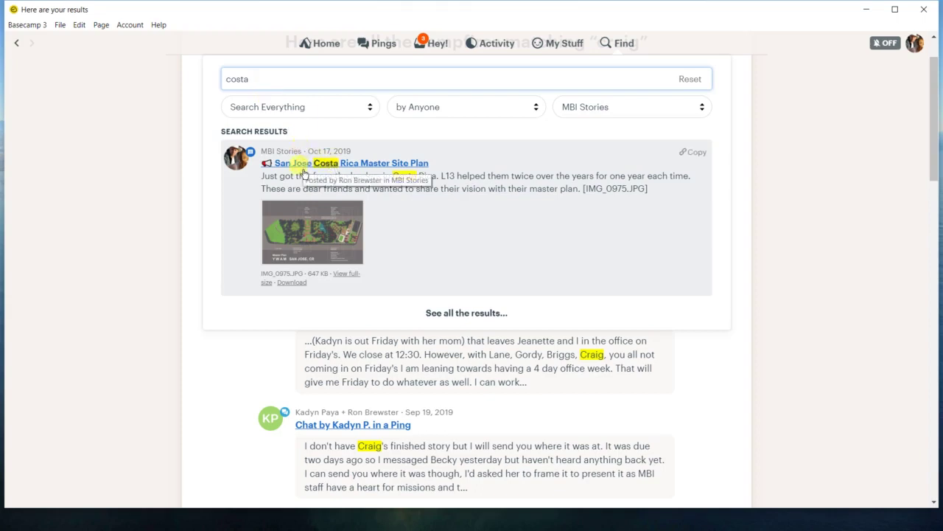
# - Open the San Jose Costa Rica Master Site Plan message, read its comments, then reopen Find
pyautogui.click(304, 163)
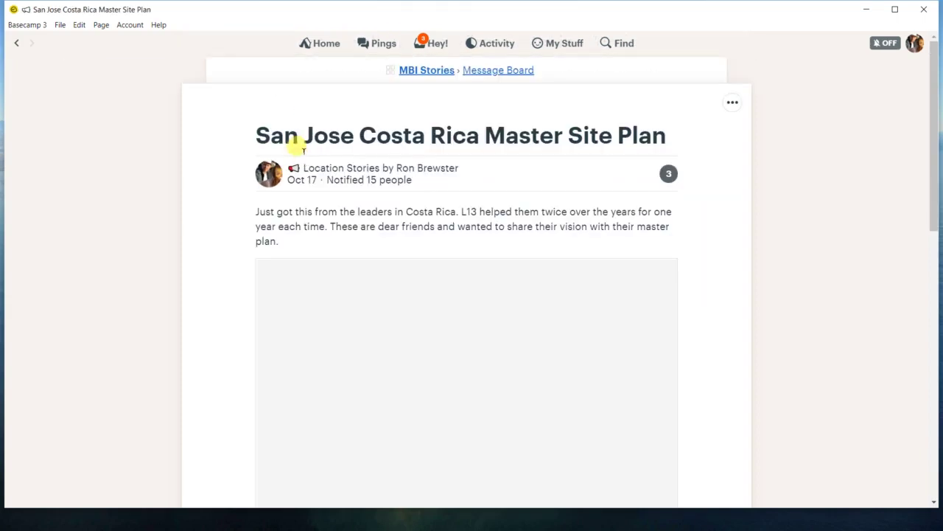
pyautogui.scroll(-9, 320, 242)
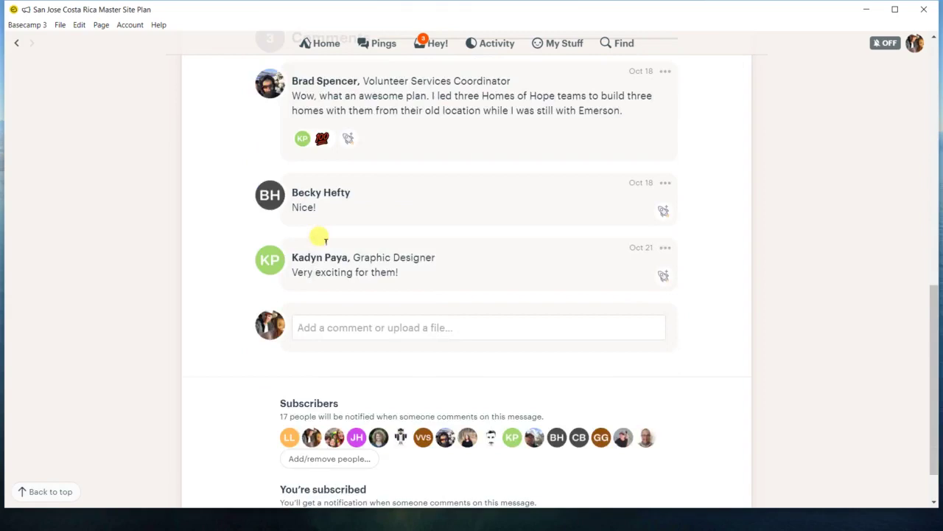
pyautogui.scroll(8, 318, 237)
pyautogui.scroll(2, 318, 237)
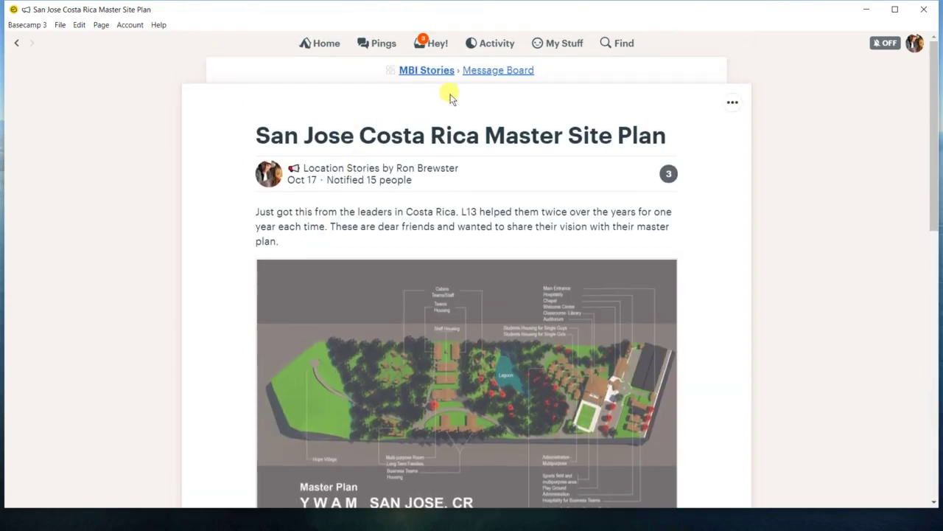
pyautogui.click(623, 46)
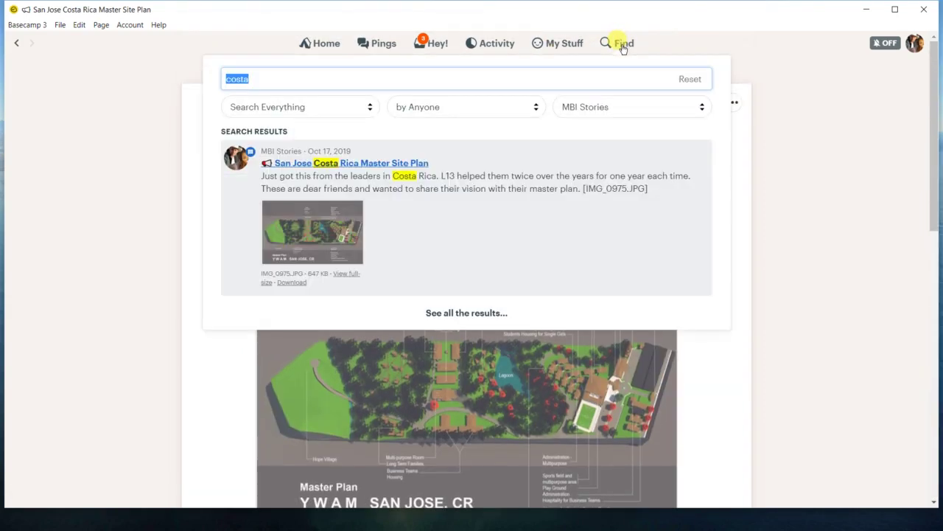
# - Show the content type options under the Find panel's Search Everything dropdown
pyautogui.click(371, 111)
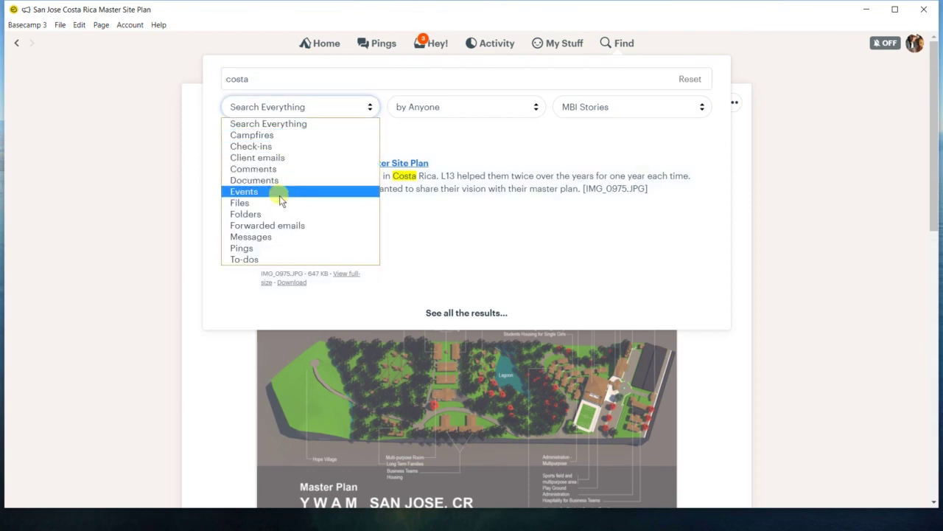